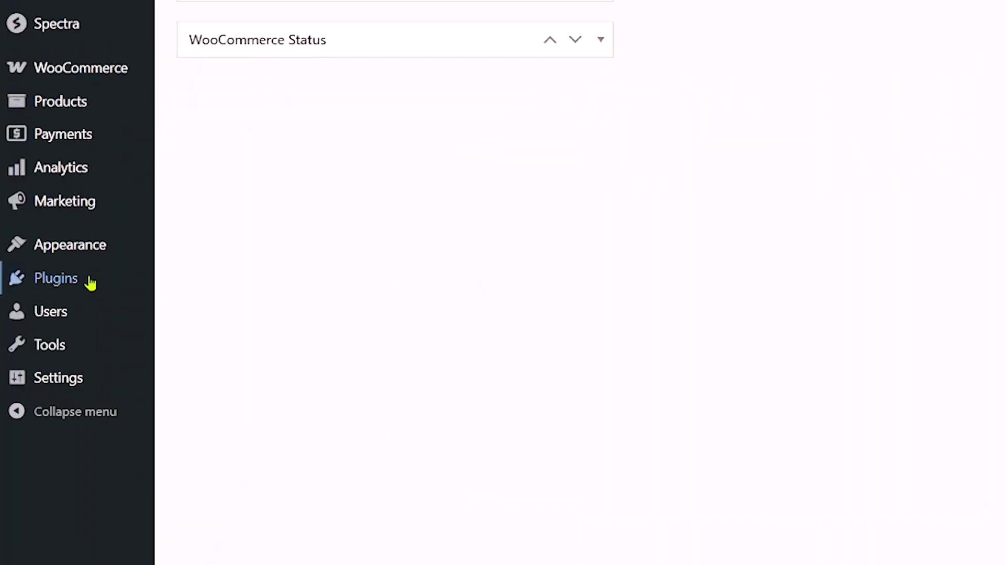
Step: Go to Plugins > Add New Plugin and reveal the Upload Plugin .zip box
mouse_move(39, 337)
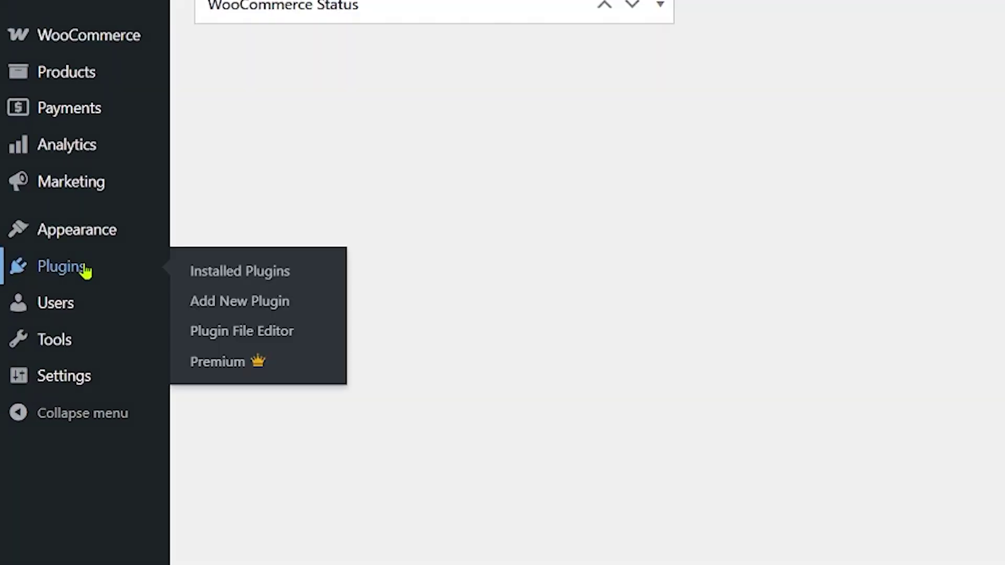
left_click(283, 307)
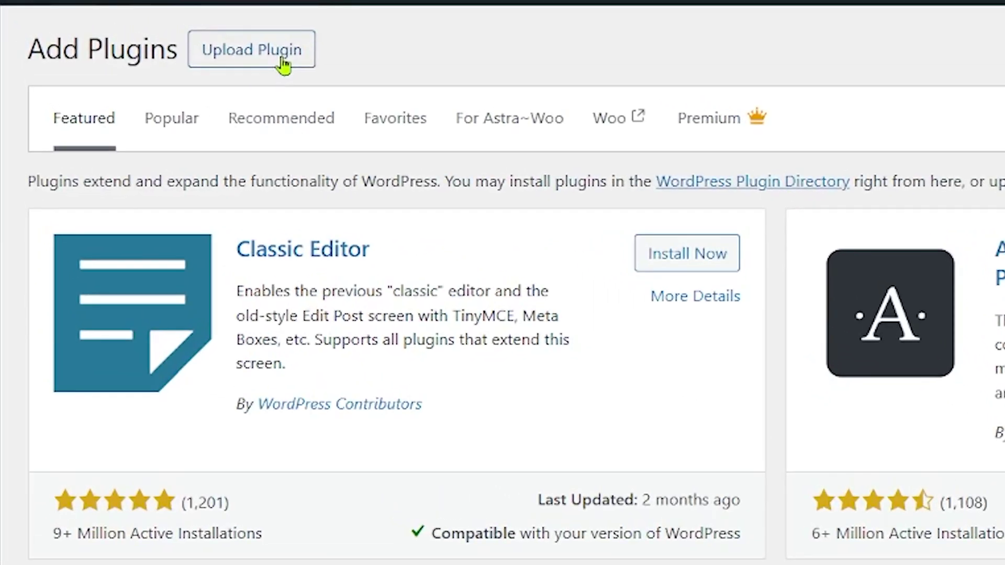
left_click(282, 62)
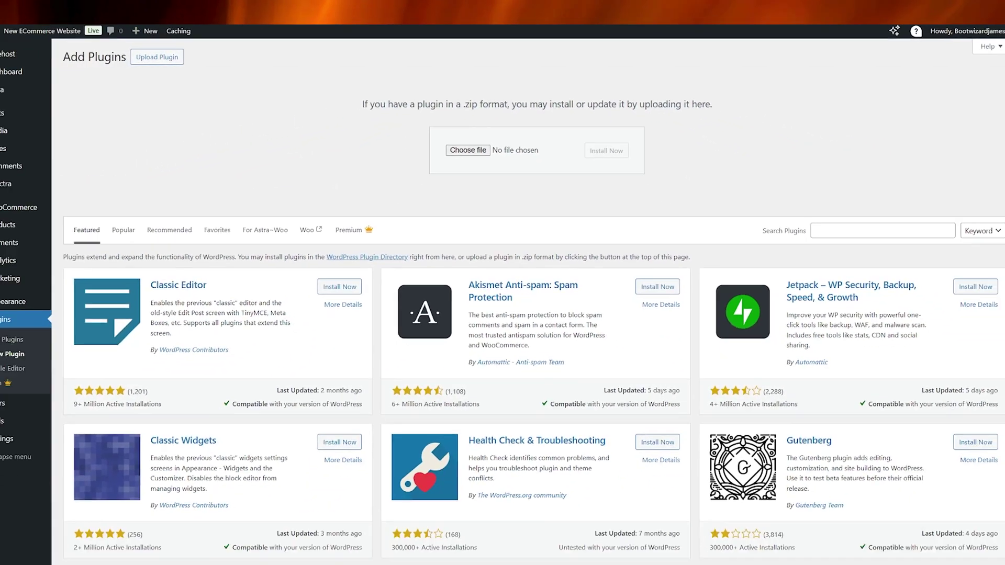
Step: Open the file browser, then review Duplicator's website features and its pricing plans page
left_click(468, 150)
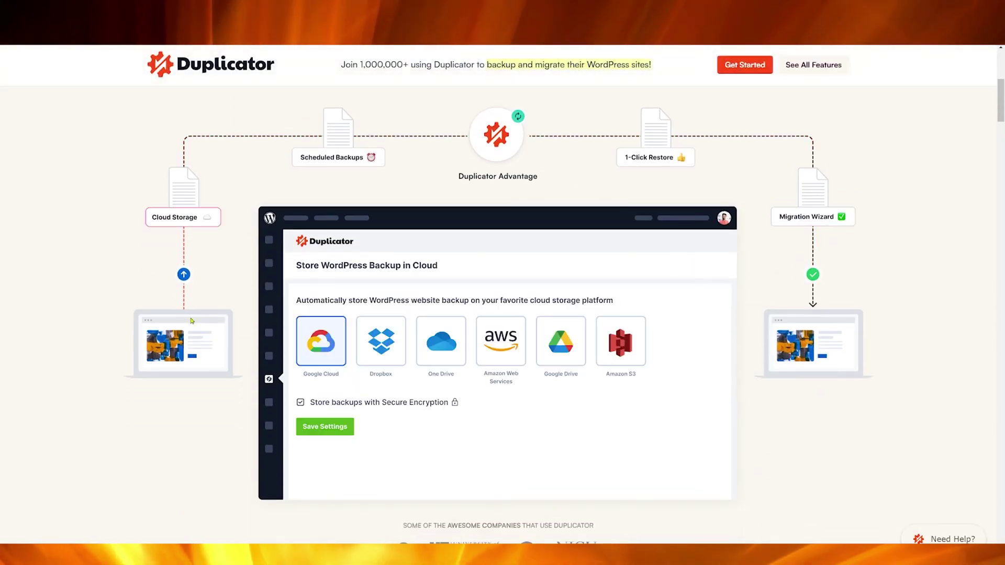
scroll(192, 321, "down", 5)
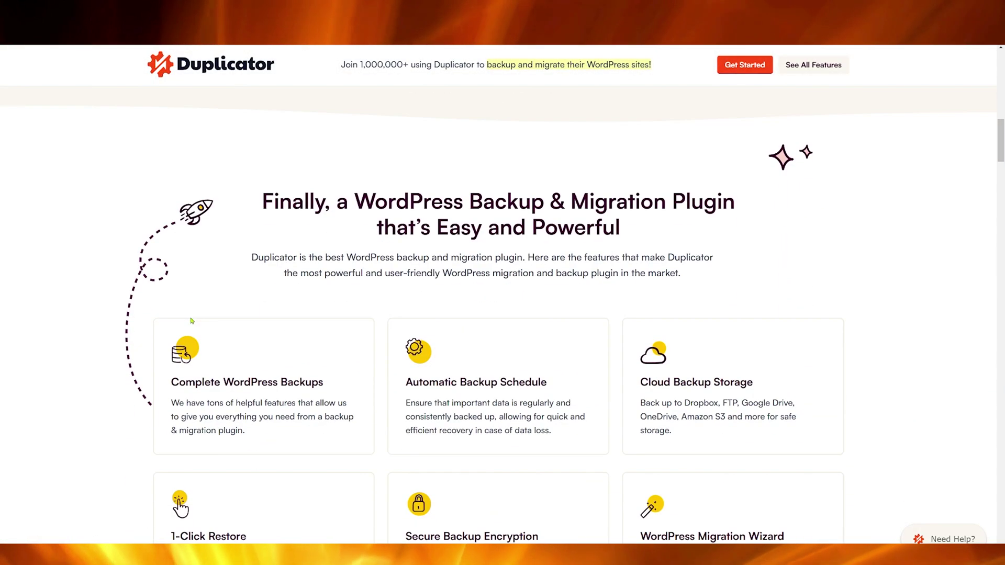
scroll(191, 322, "down", 8)
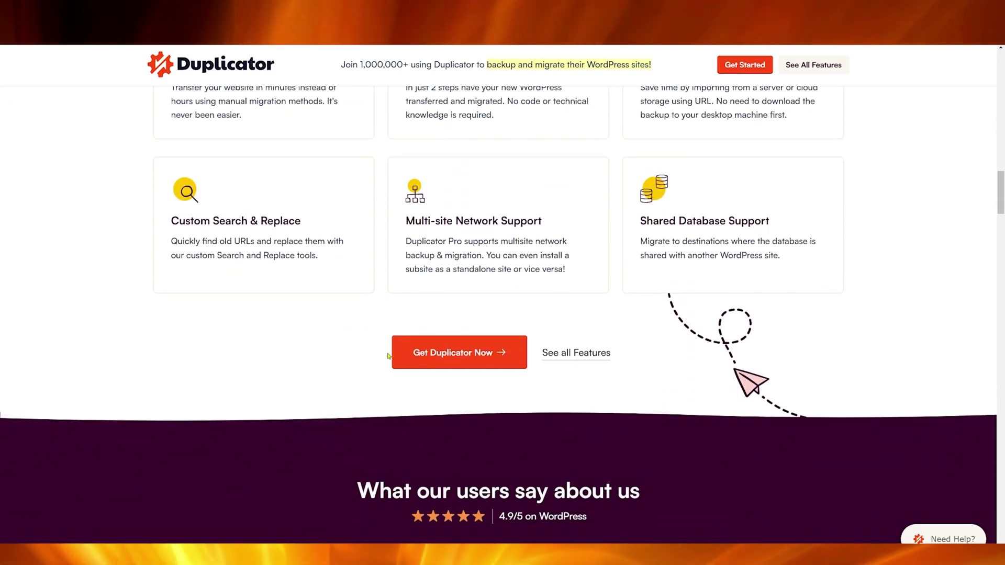
left_click(455, 353)
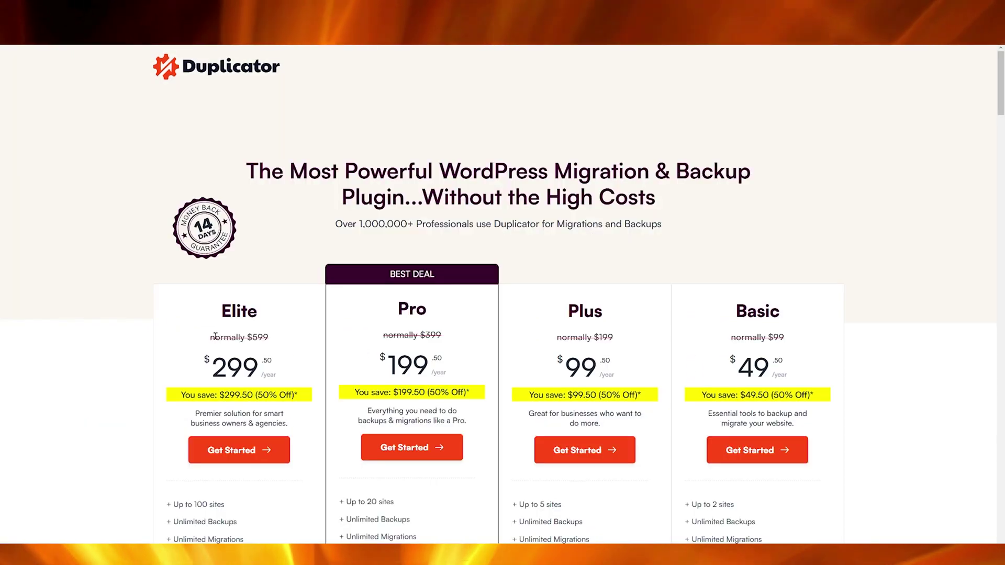
scroll(73, 333, "down", 3)
scroll(74, 333, "down", 1)
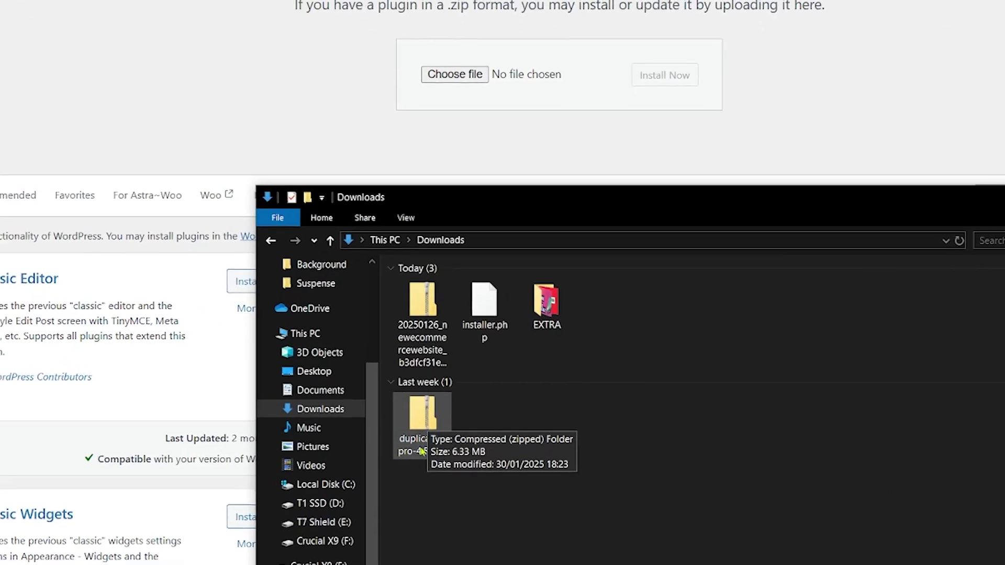
Step: Drag duplicator-pro-4.5.20.1.zip from the Downloads folder onto the Choose file upload box
left_click_drag(420, 451, 484, 120)
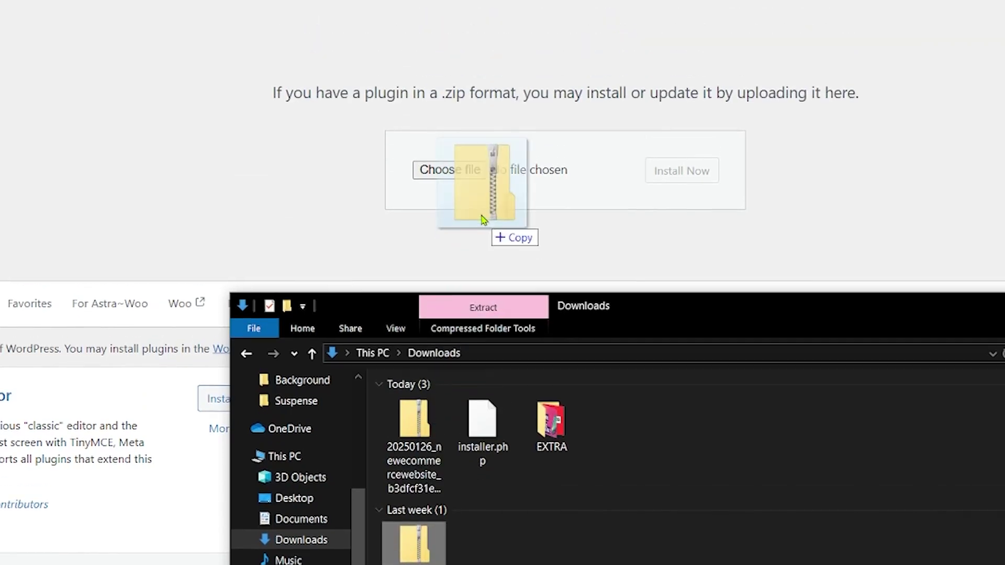
left_click_drag(483, 220, 523, 176)
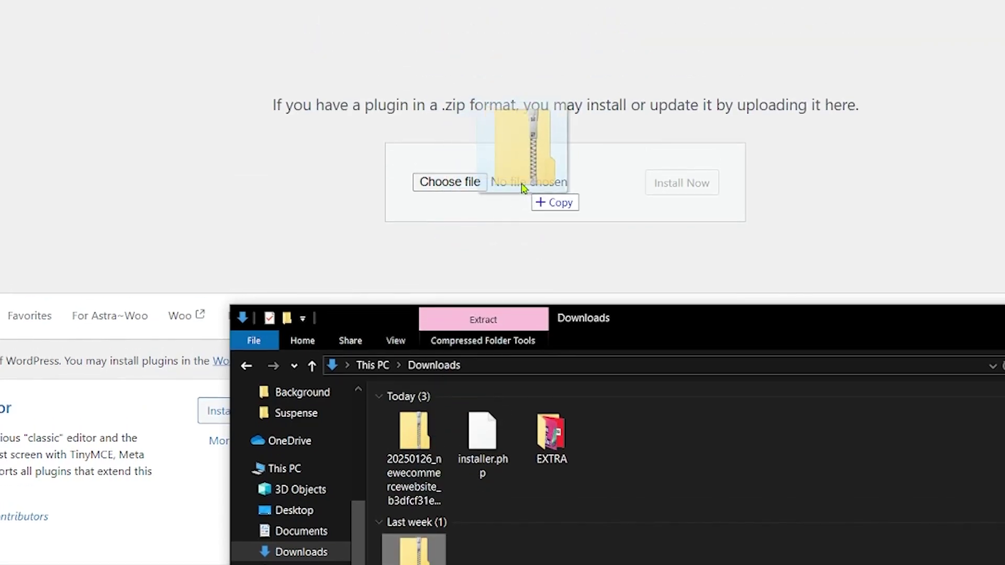
left_click_drag(523, 187, 522, 188)
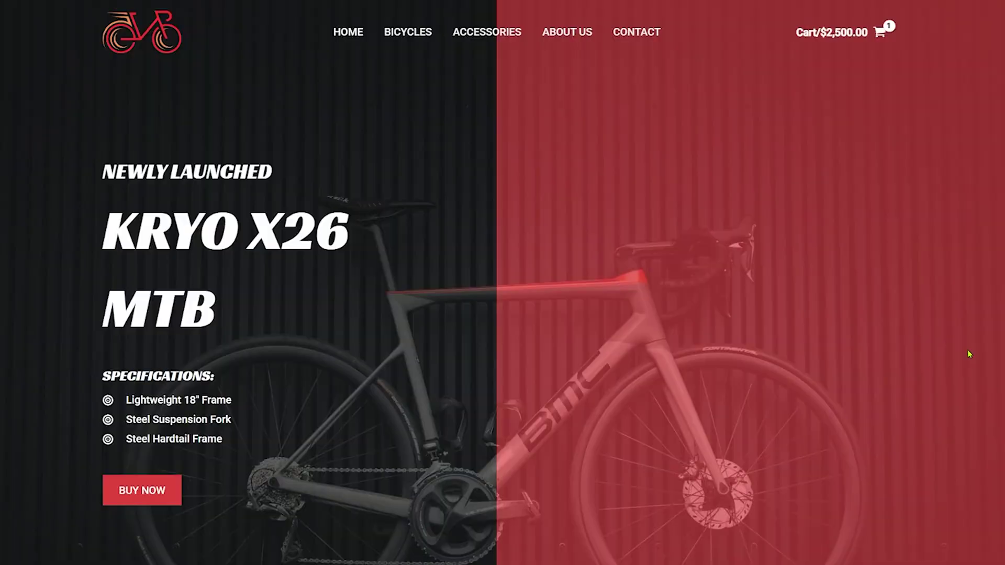
scroll(969, 355, "down", 10)
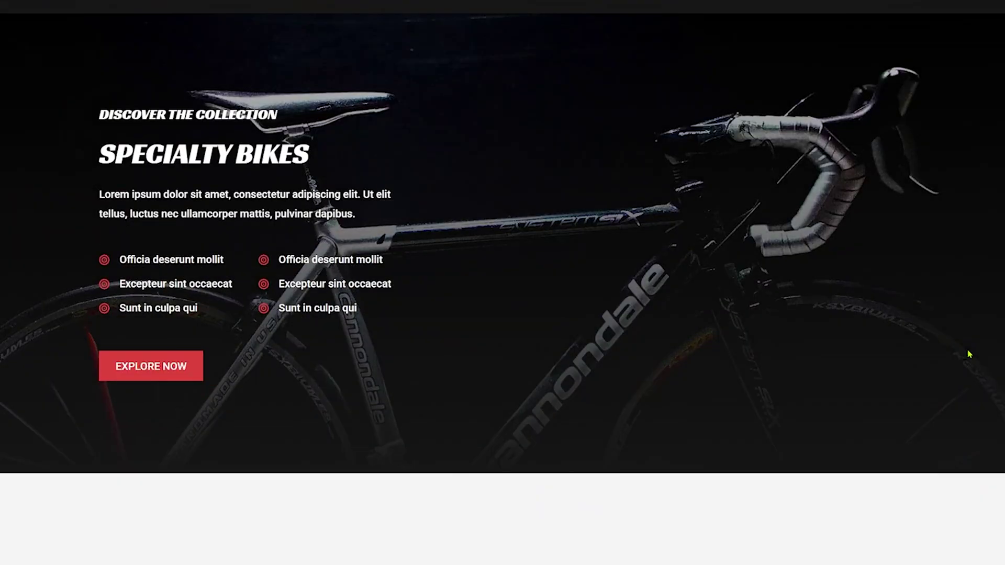
scroll(969, 355, "down", 5)
scroll(970, 355, "down", 5)
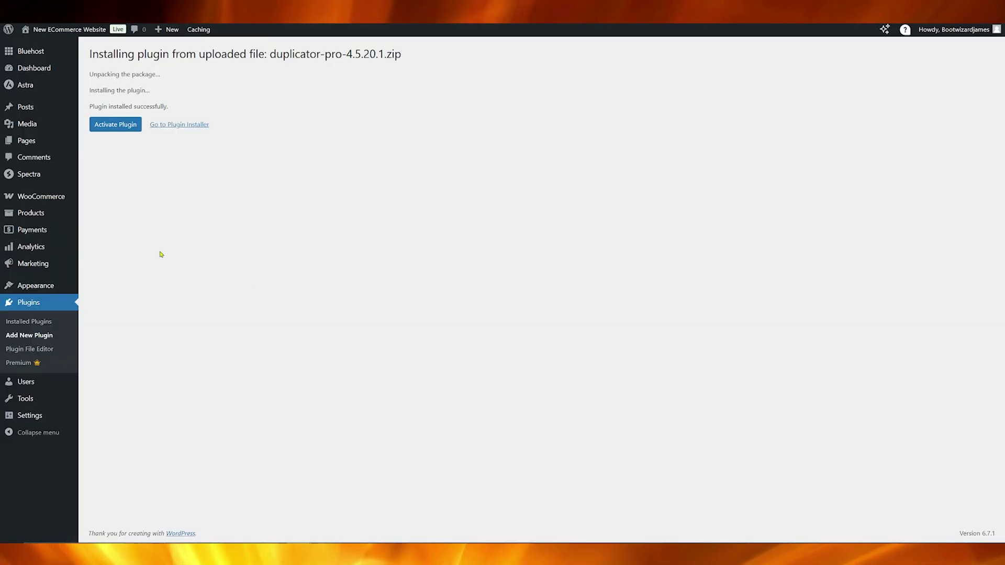
Step: Activate Duplicator Pro from the installation result page, showing its Backups page with no backups
left_click(115, 124)
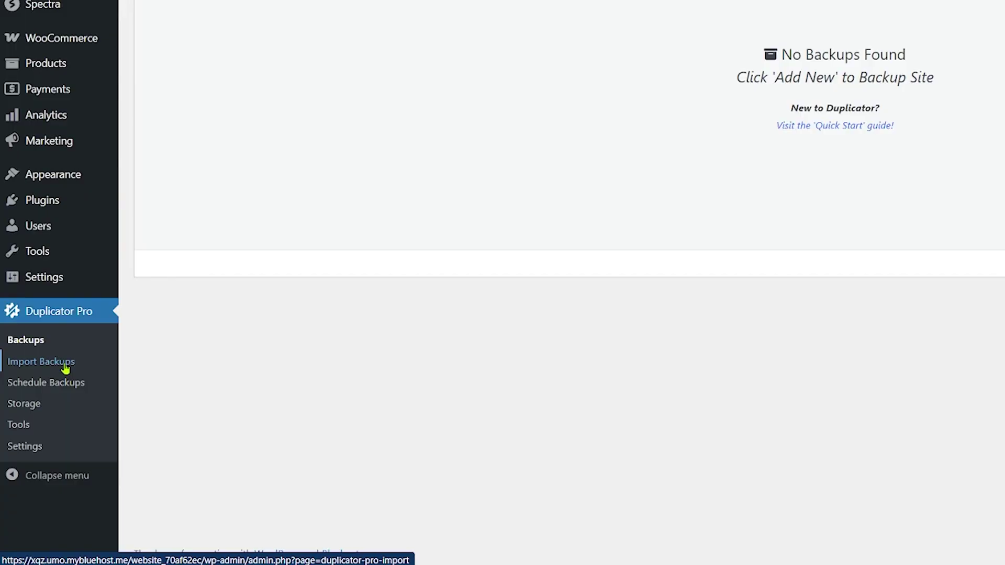
Step: Open Duplicator Pro's Import Backups and drag the site backup archive zip from Downloads onto the drop zone
left_click(65, 369)
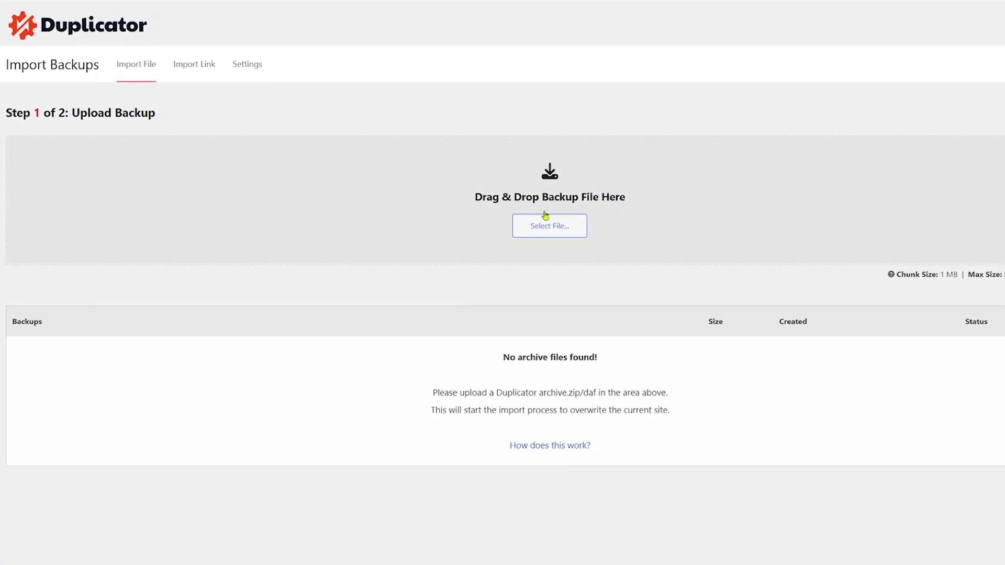
left_click(545, 215)
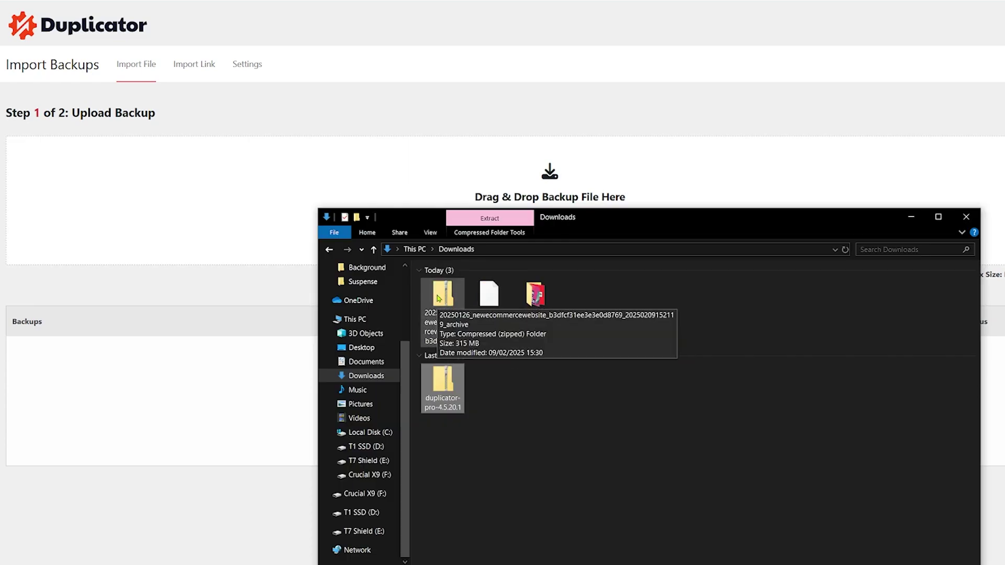
left_click_drag(600, 225, 581, 350)
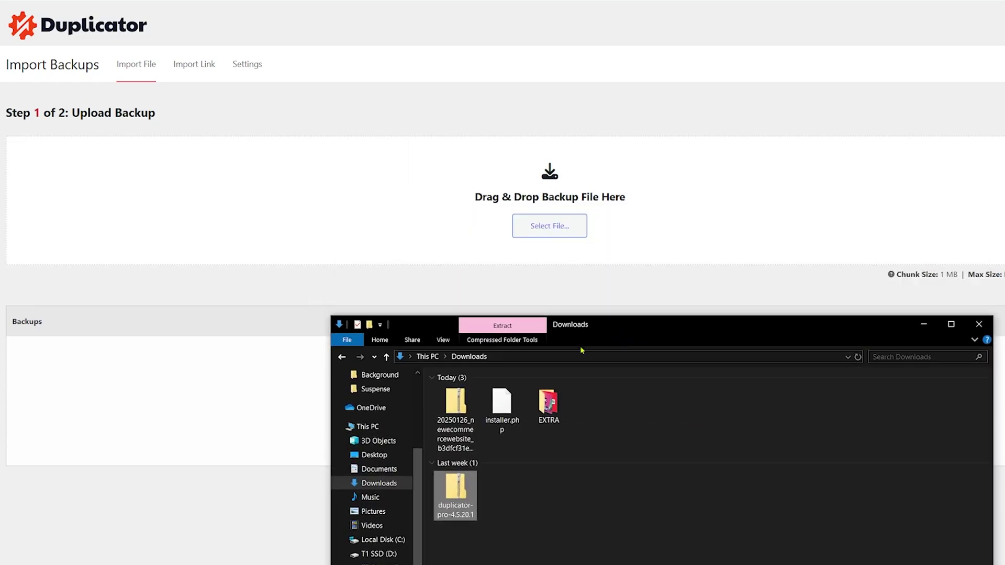
left_click(466, 405)
key("shift+Right")
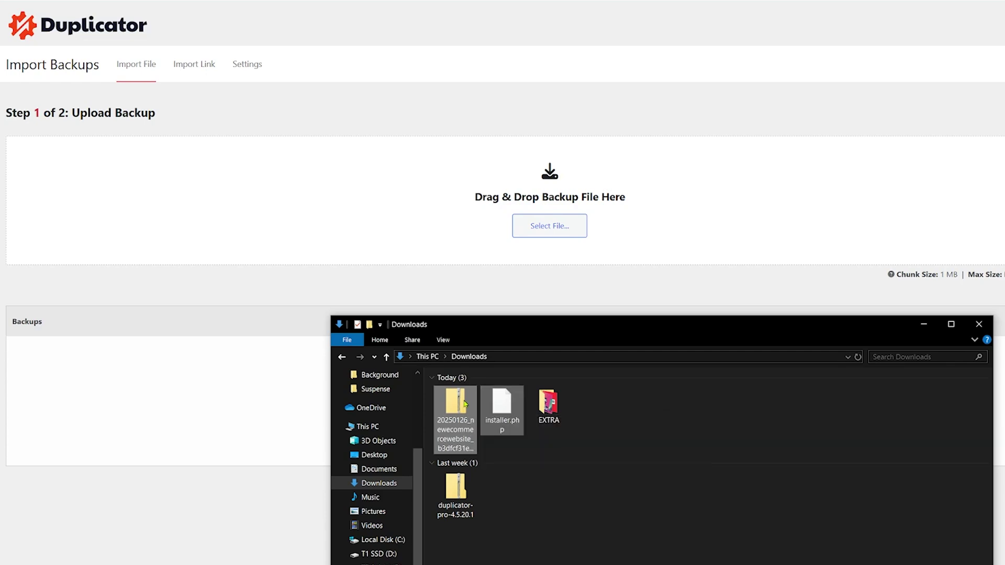
left_click_drag(464, 399, 505, 175)
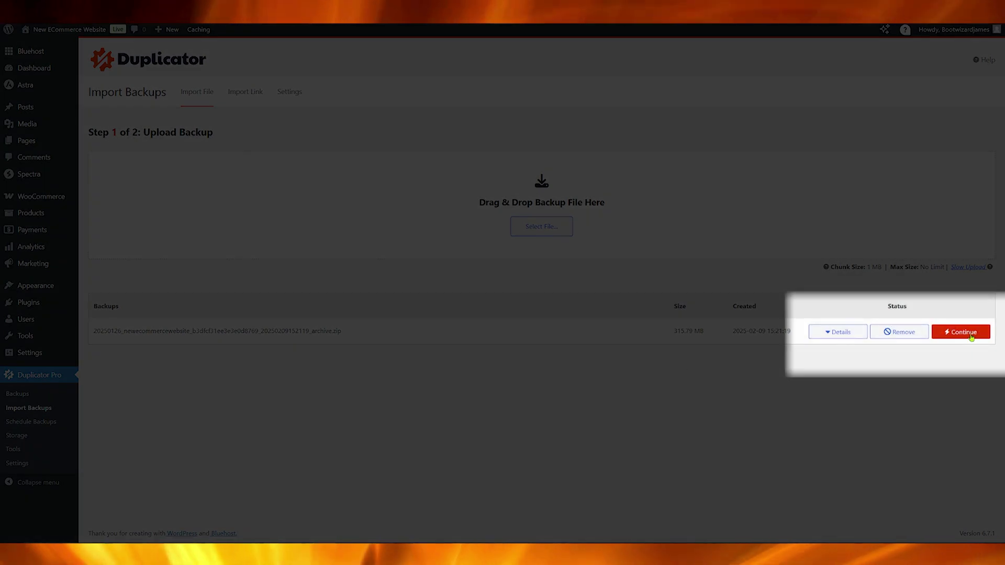
Step: Continue the uploaded backup's import and scroll through the Step 2 Confirmation page
left_click(964, 332)
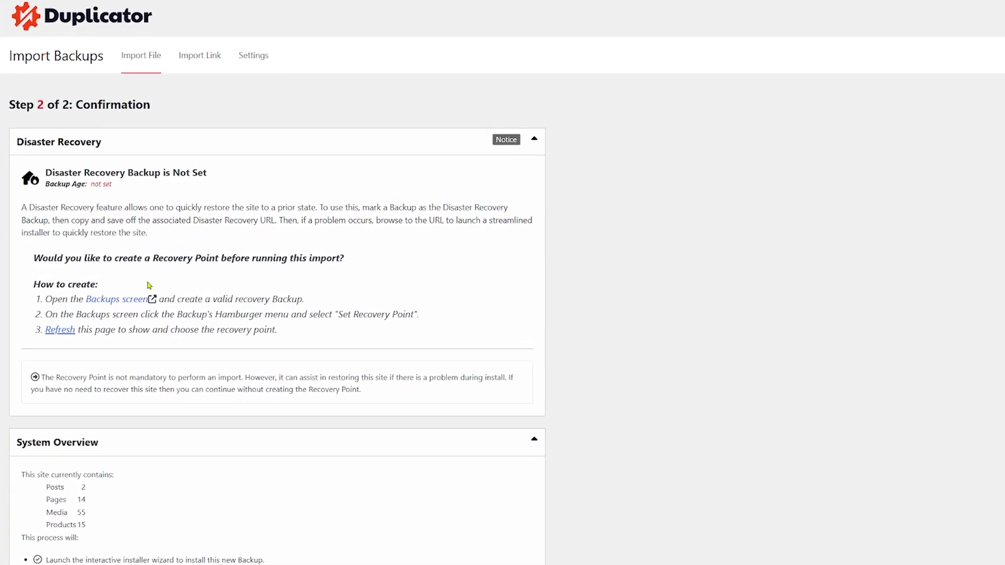
scroll(298, 277, "down", 2)
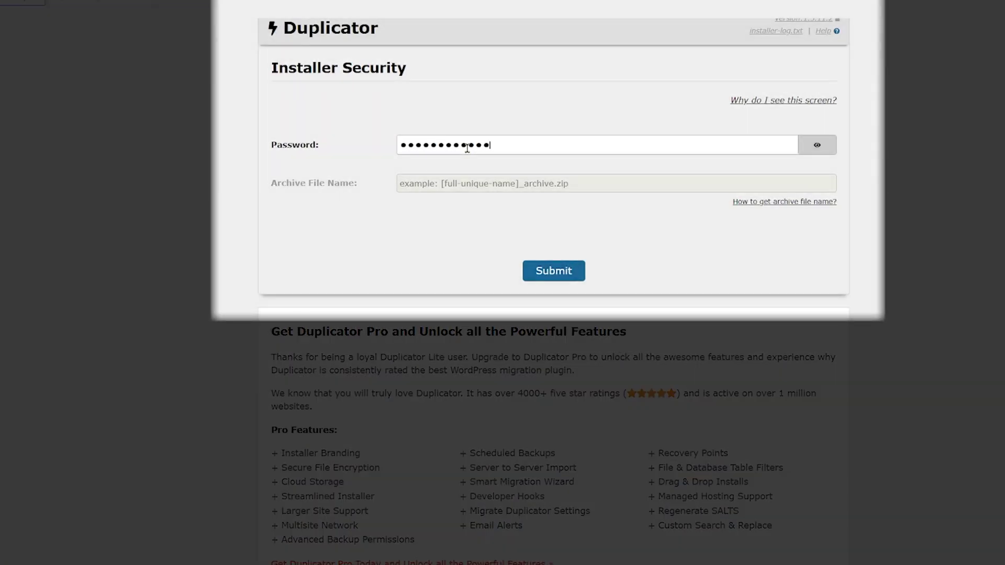
Step: Unlock the installer with its password, apply the existing database connection settings, and validate
left_click(569, 277)
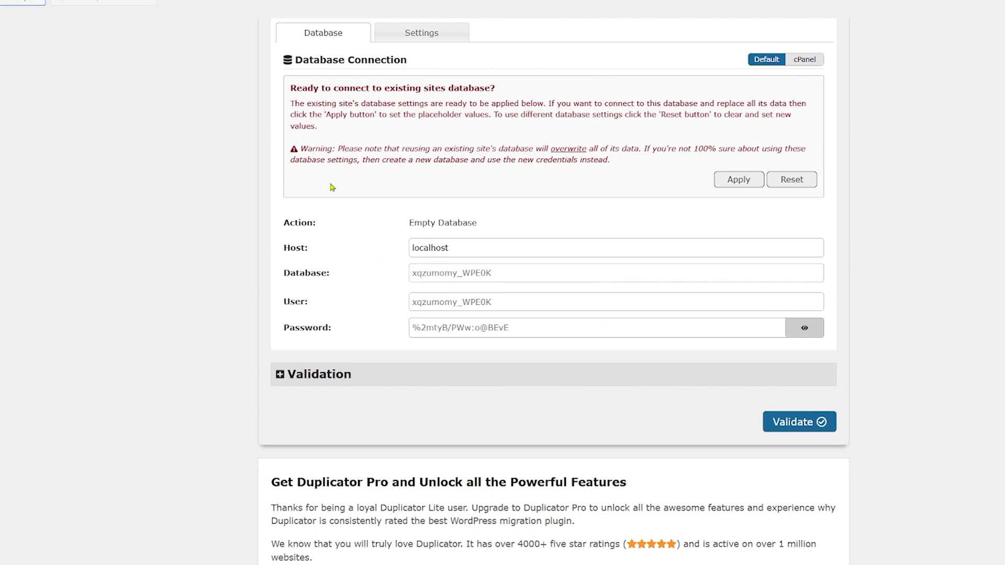
scroll(346, 225, "down", 3)
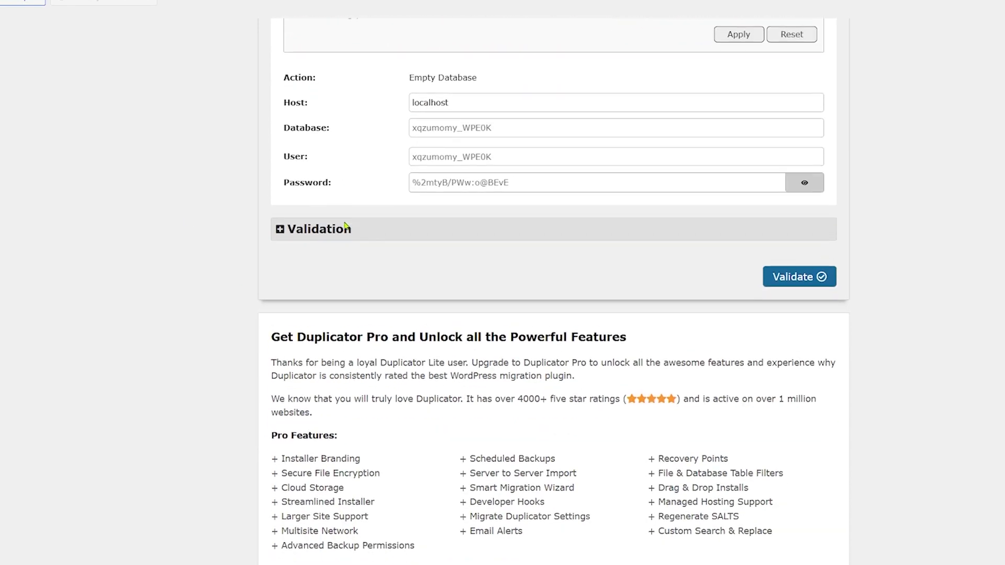
scroll(350, 229, "up", 5)
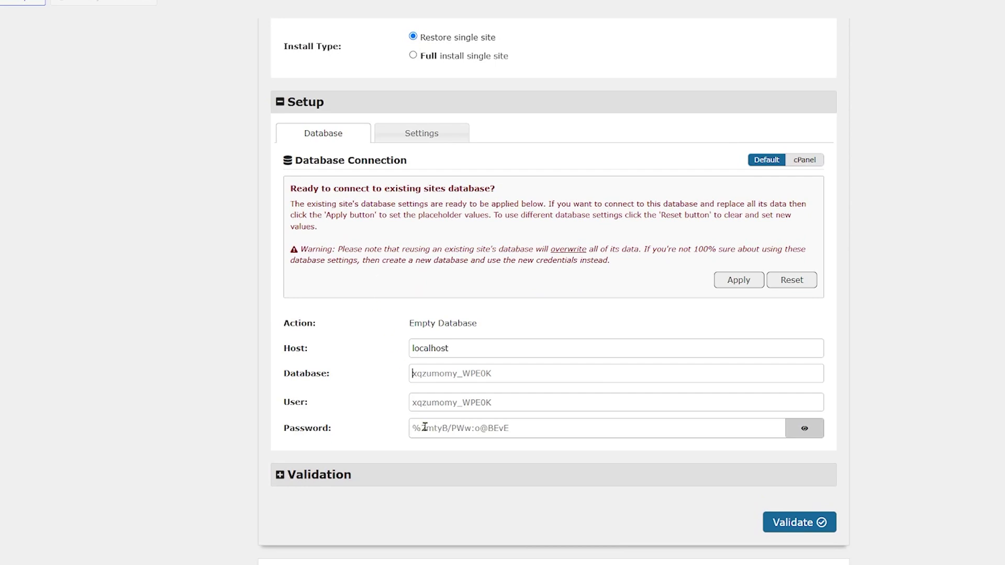
left_click(746, 279)
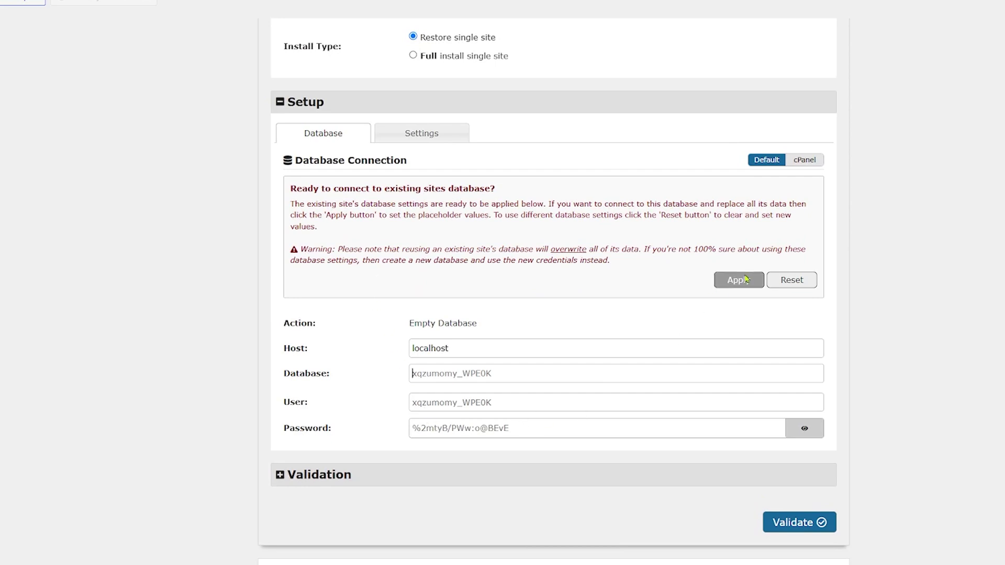
scroll(702, 379, "down", 1)
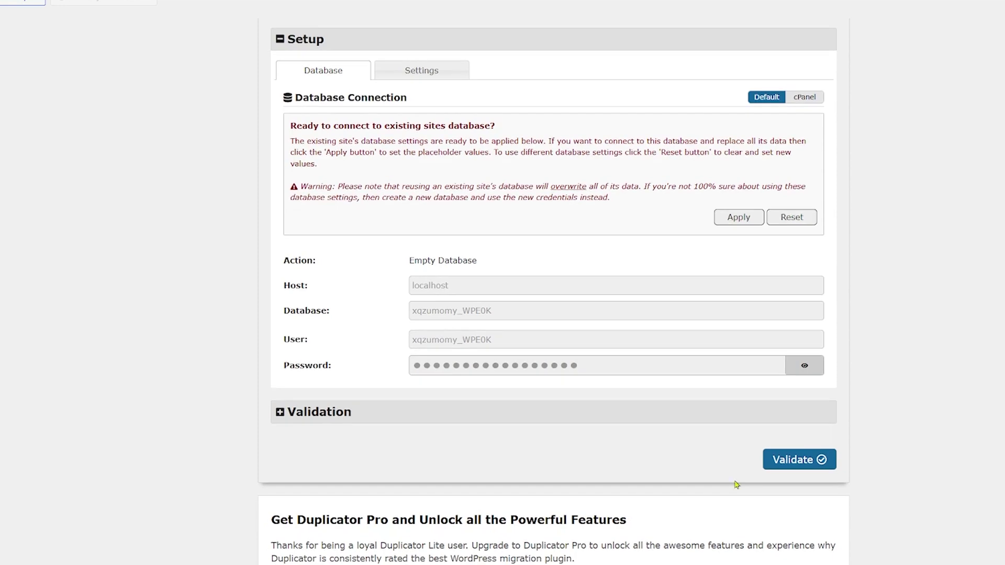
left_click(799, 463)
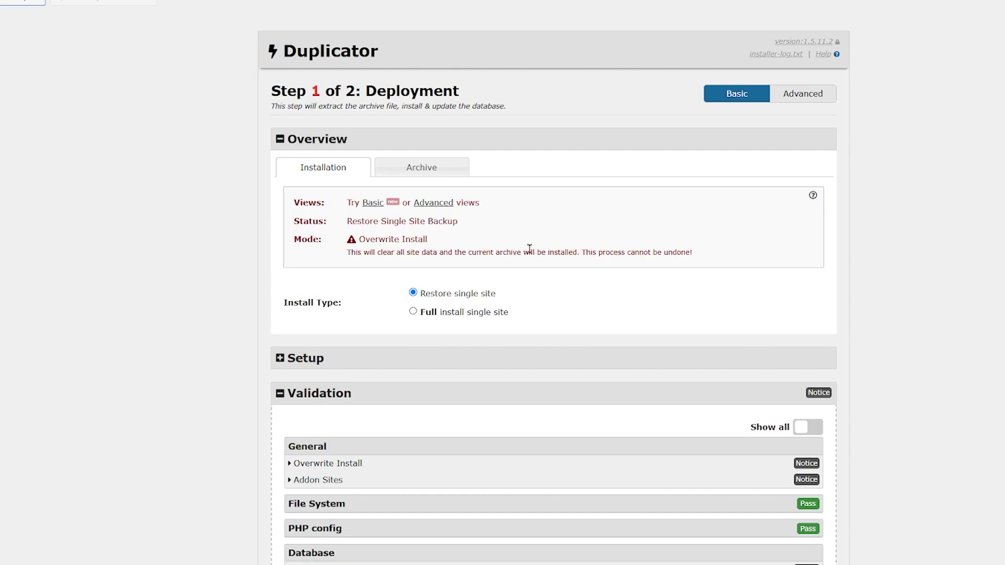
Step: Collapse Validation and Overview, accept all terms & notices, and proceed to the Install Confirmation
scroll(672, 282, "down", 6)
scroll(671, 282, "up", 2)
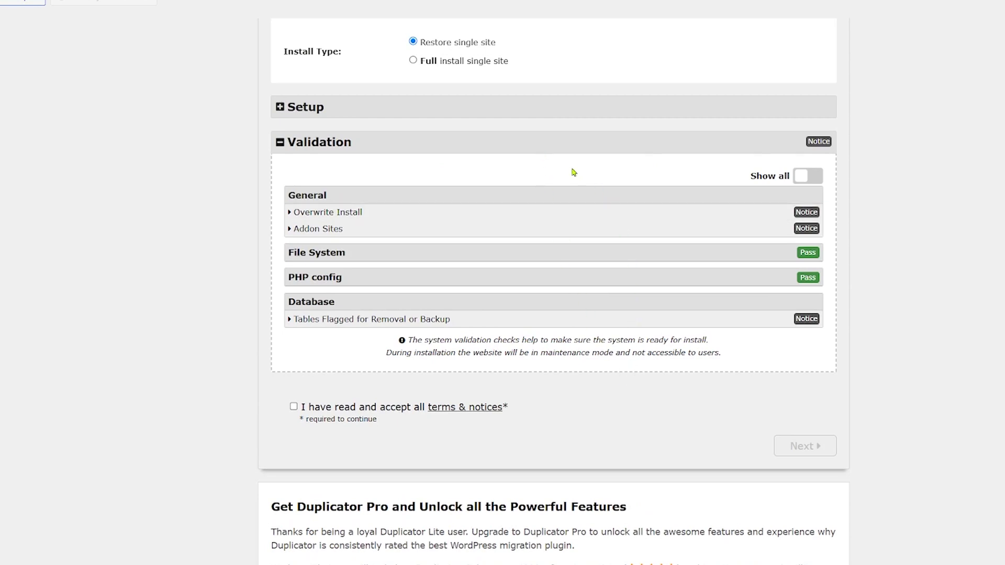
left_click(526, 153)
scroll(533, 234, "up", 5)
left_click(533, 145)
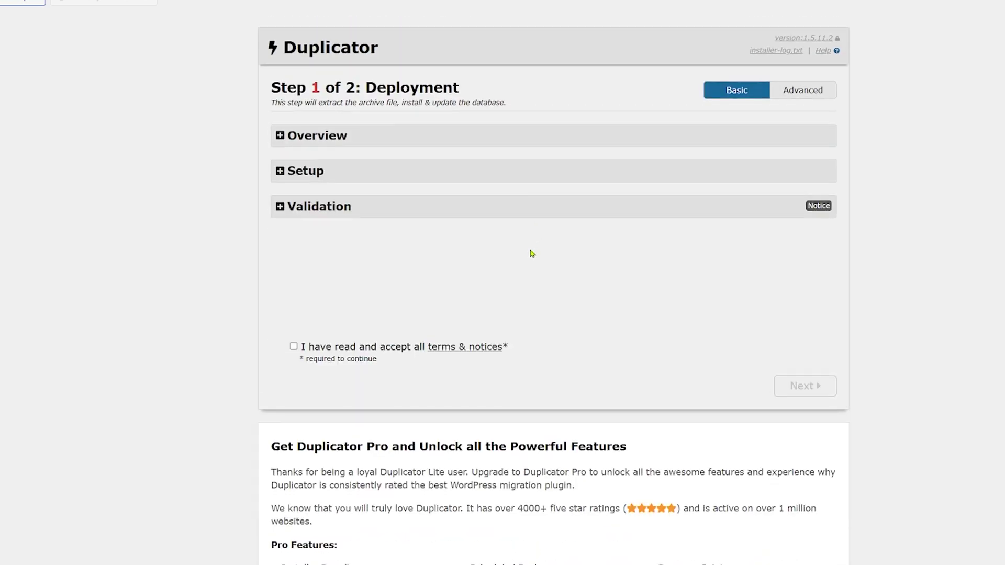
scroll(533, 254, "down", 2)
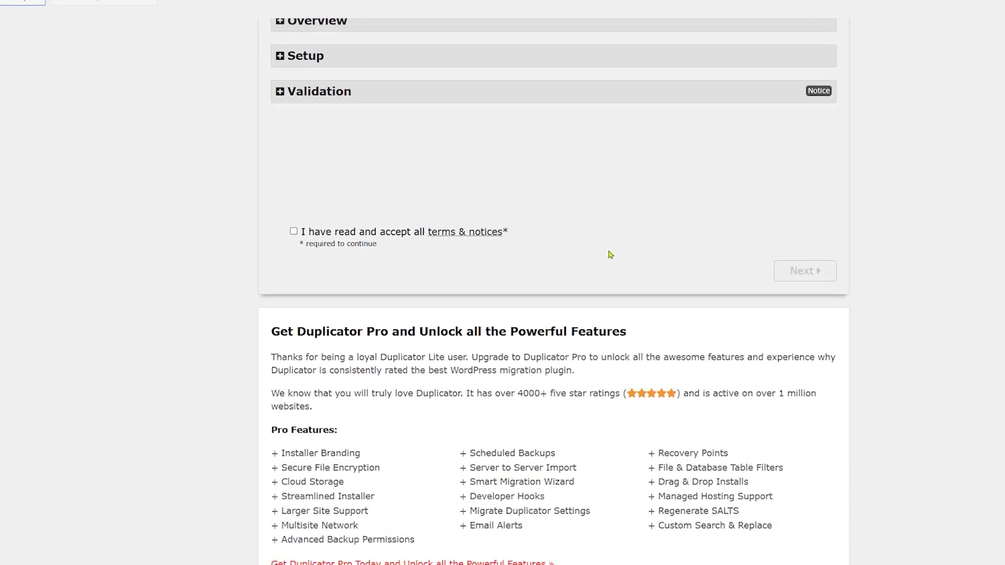
left_click(294, 233)
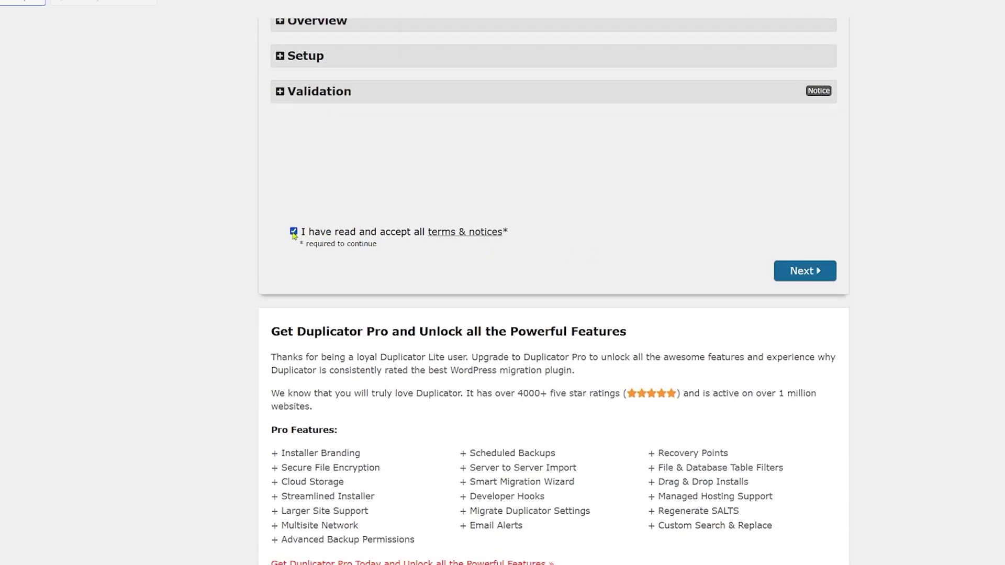
left_click(805, 273)
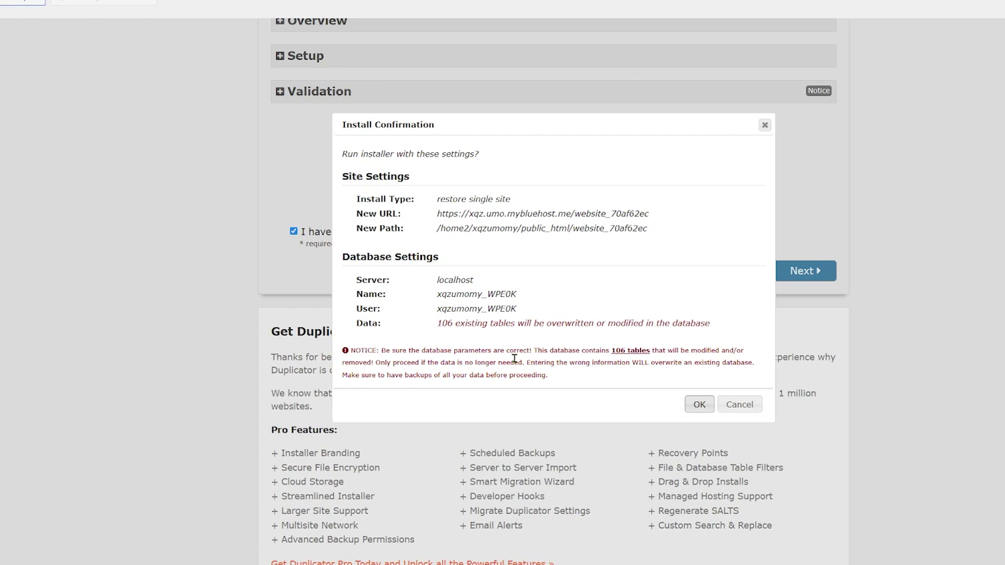
Step: Confirm the restore that overwrites the 106 existing database tables
left_click(697, 408)
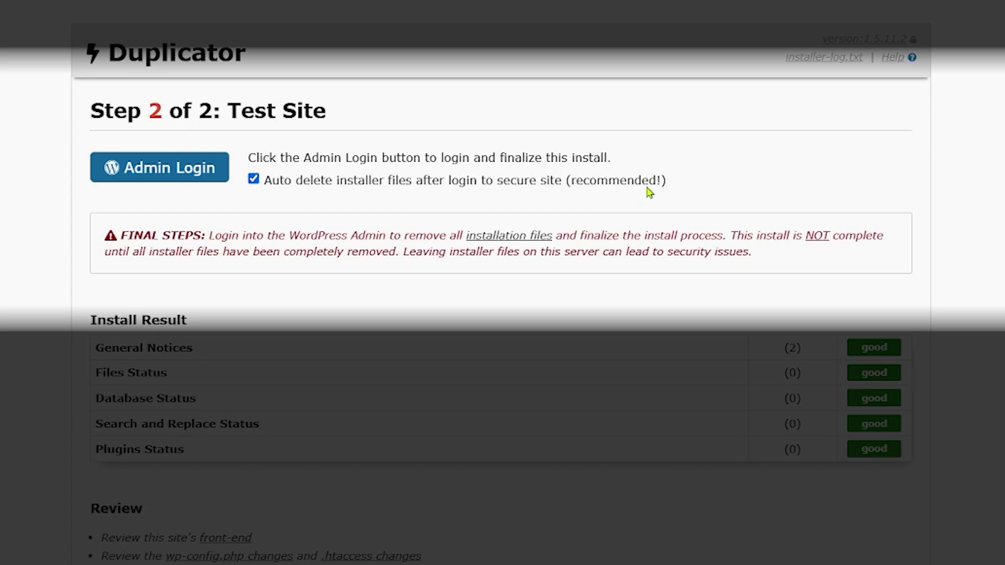
Step: Log in through Admin Login with auto-delete of installer files enabled
left_click(175, 181)
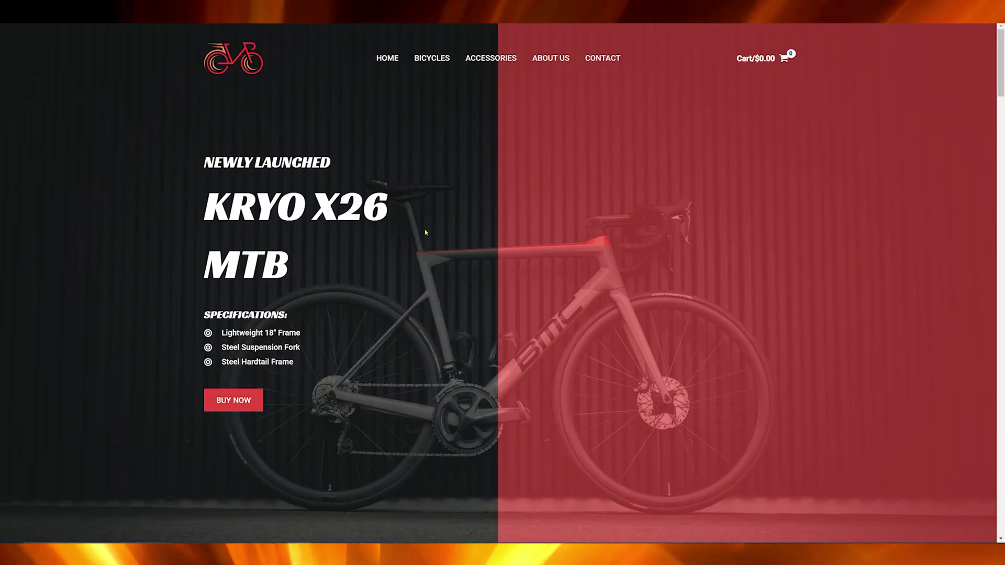
Step: Scroll through the restored KRYO X26 MTB homepage, then return to its top
scroll(511, 246, "down", 15)
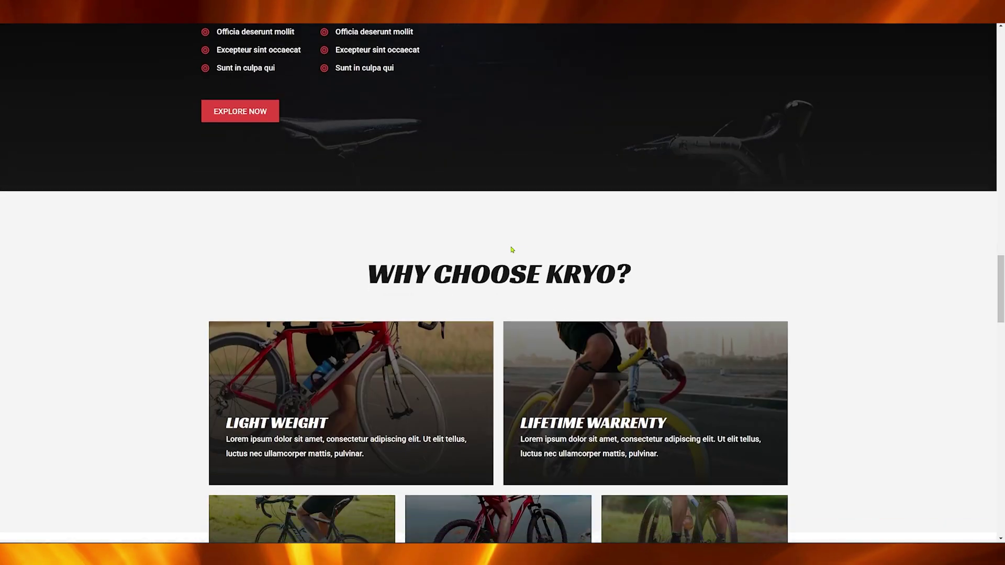
key("Home")
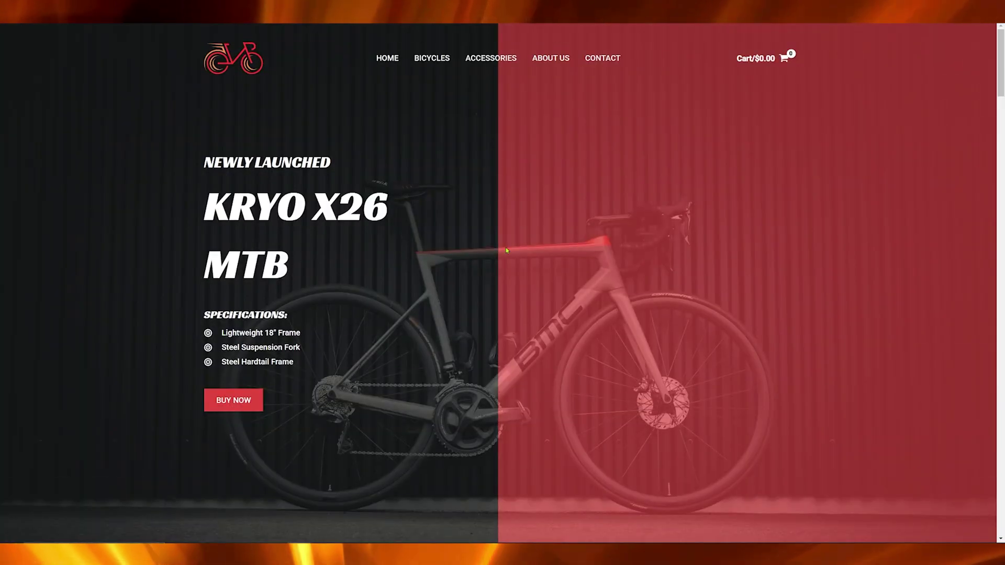